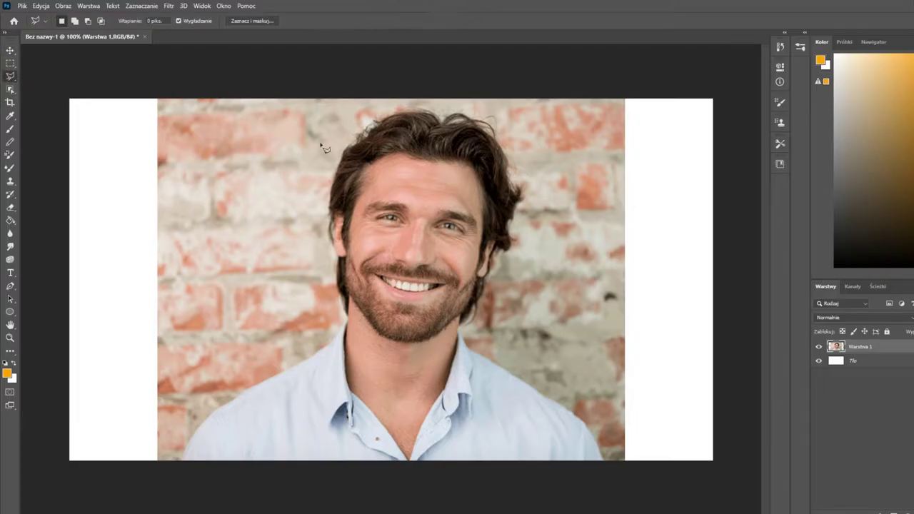
Scroll up over the portrait on the white canvas
scroll(157, 448, up, 3)
scroll(160, 464, up, 2)
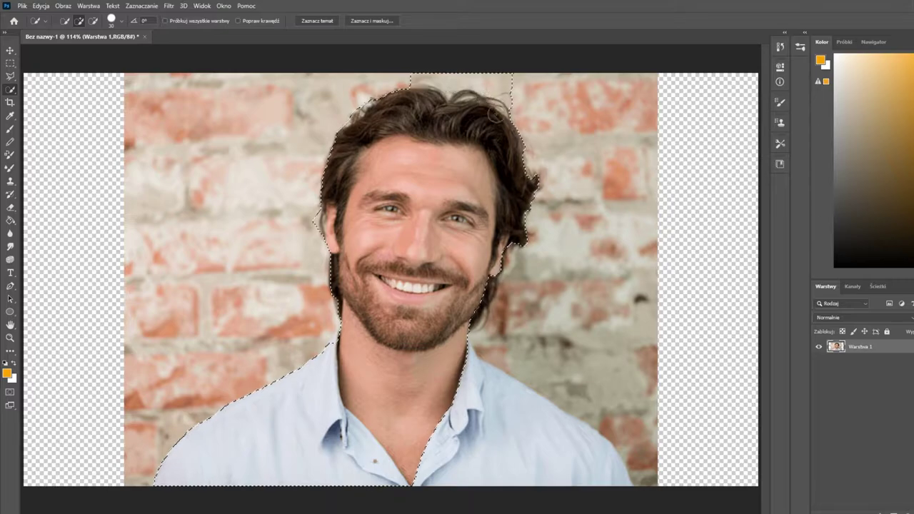
Hide the brick-background photo to preview the cutout, then show it again
click(821, 362)
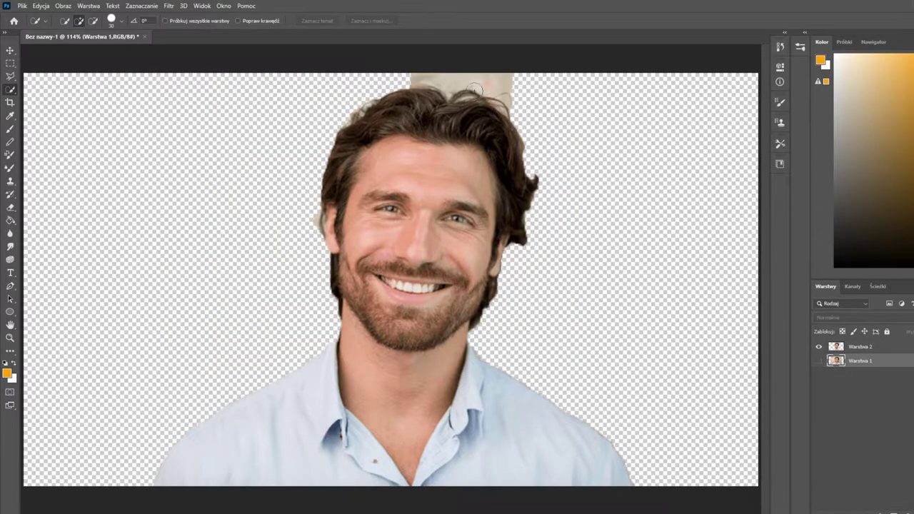
click(819, 347)
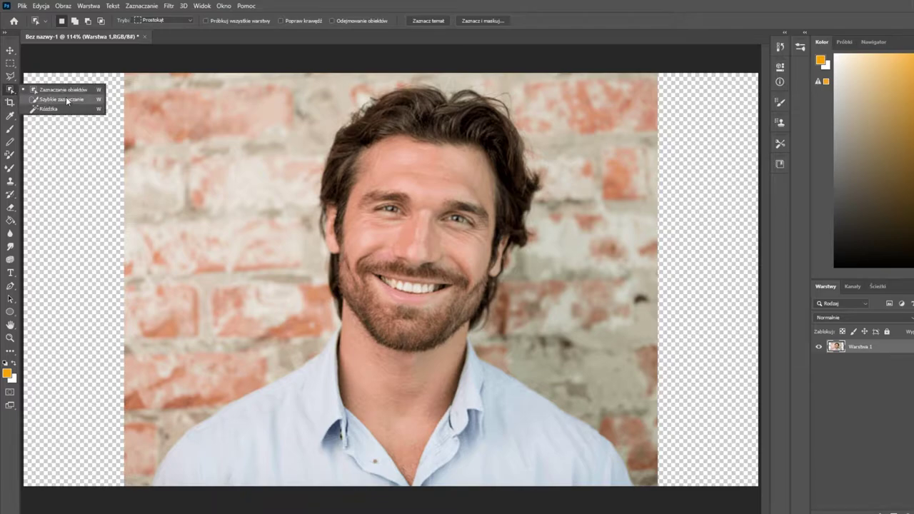
Try the eyedropper, history brush, eraser, sponge, ellipse and hand tools, ending on Object Selection
click(10, 116)
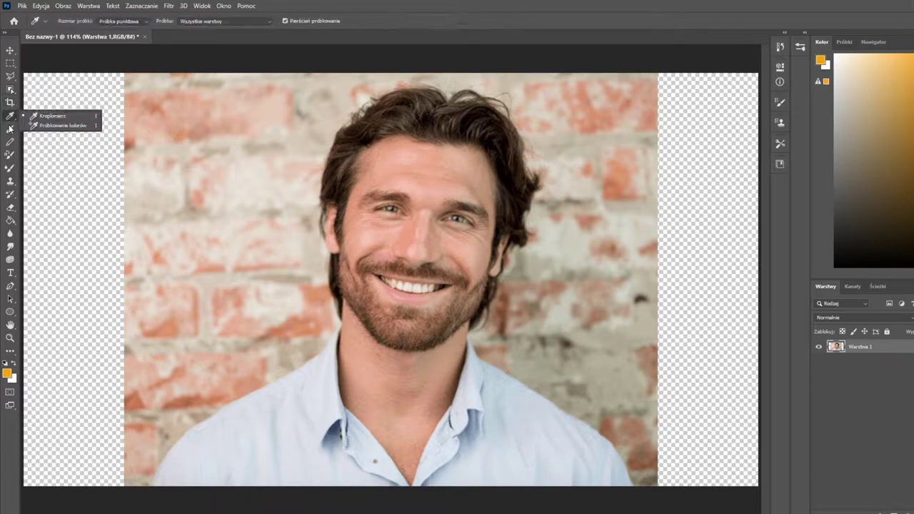
click(11, 196)
click(12, 211)
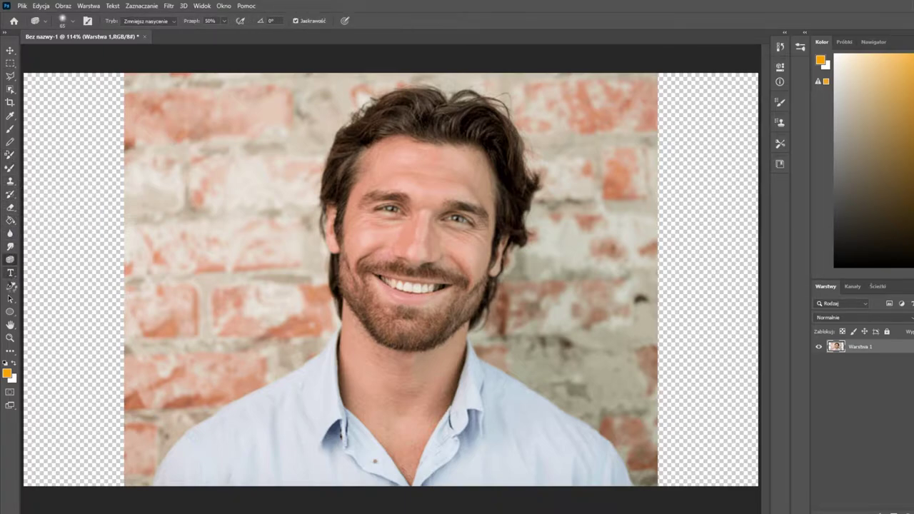
click(13, 288)
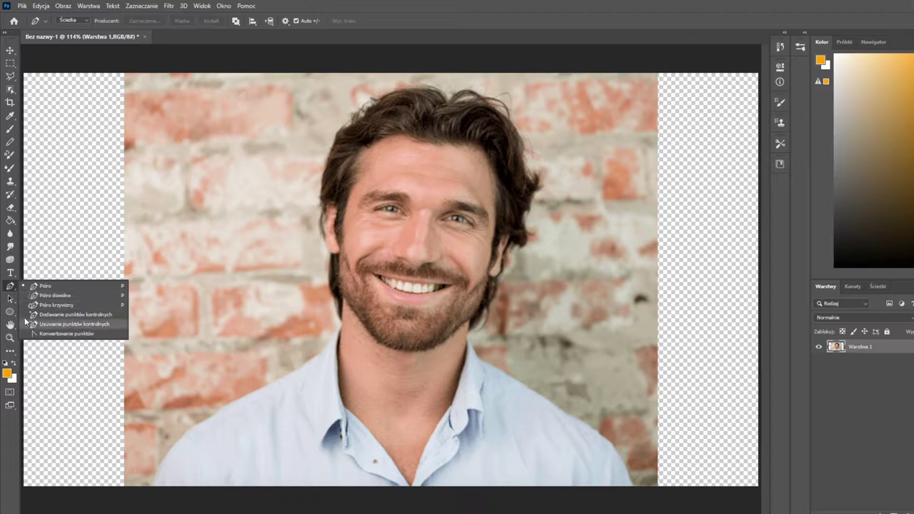
click(10, 312)
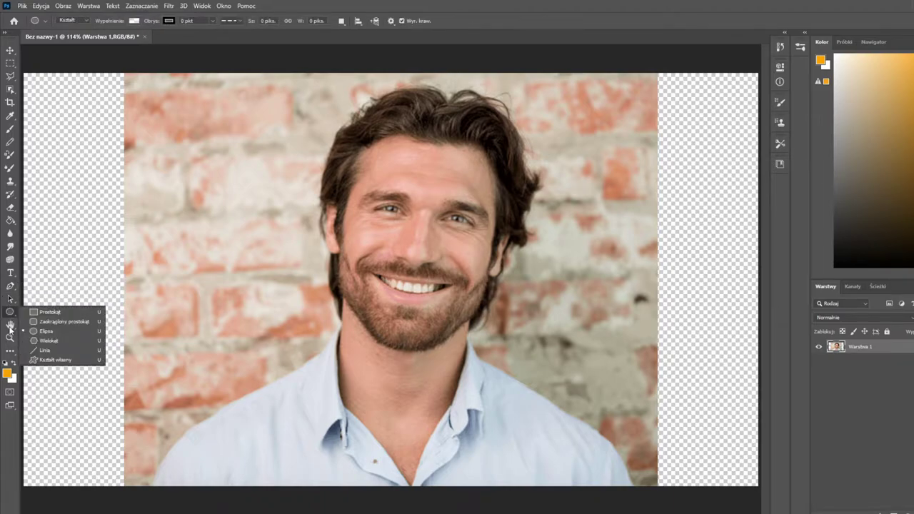
click(10, 326)
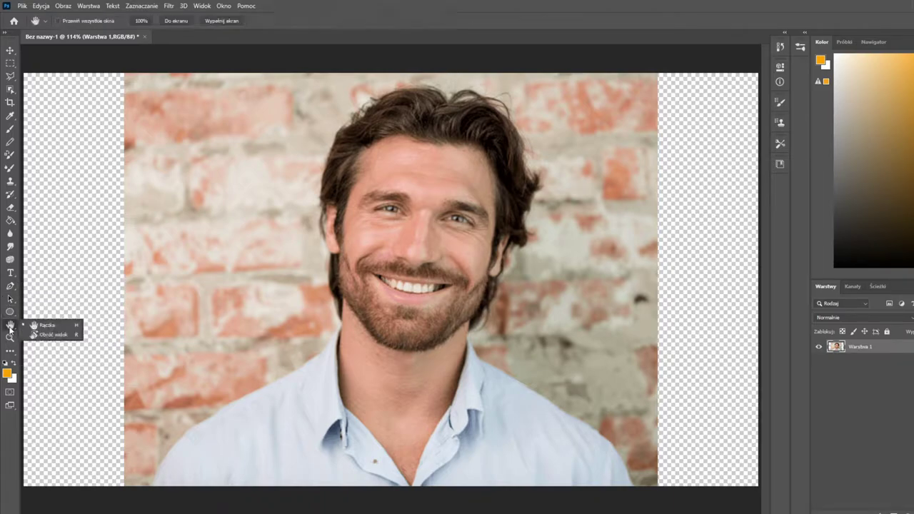
click(13, 92)
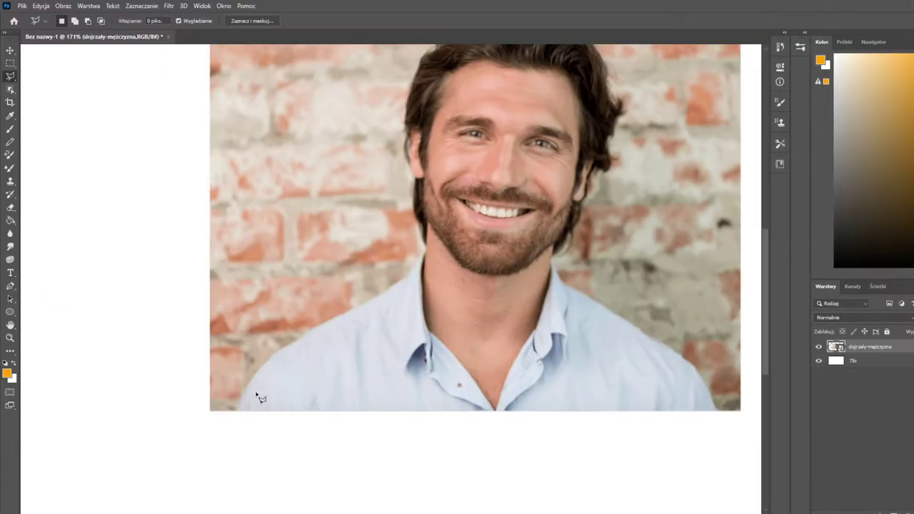
scroll(257, 393, up, 2)
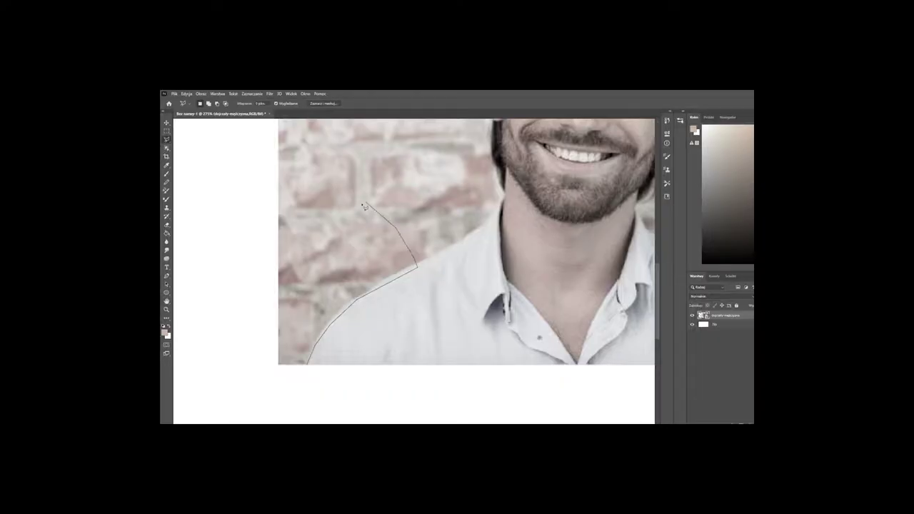
click(310, 367)
scroll(347, 381, down, 3)
scroll(347, 381, down, 2)
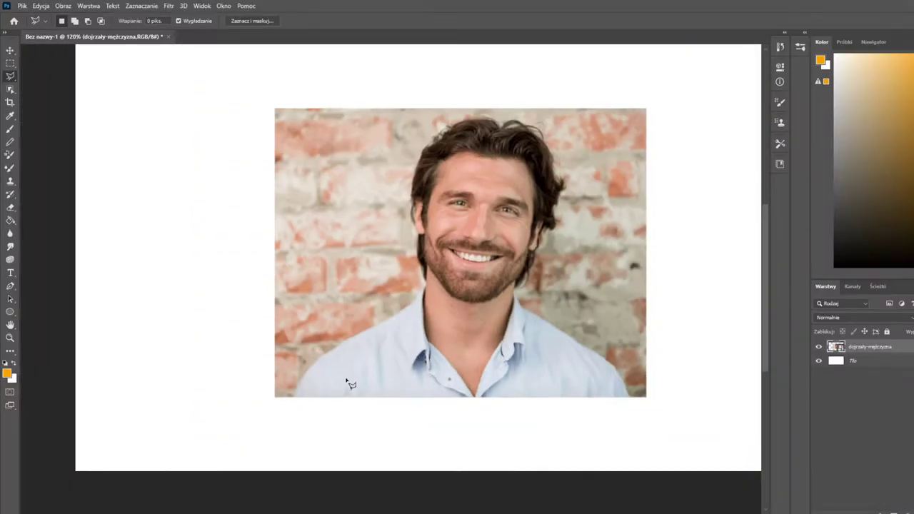
scroll(349, 381, down, 2)
scroll(361, 348, up, 2)
scroll(417, 259, up, 5)
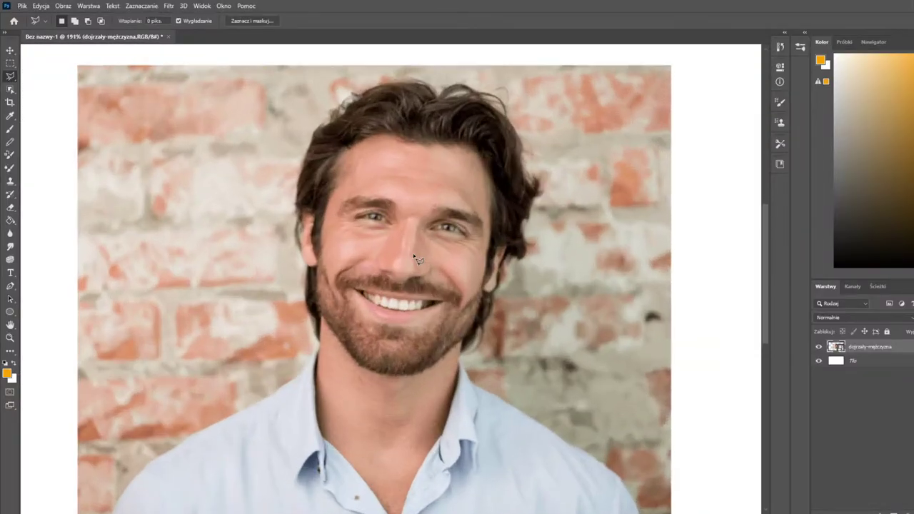
scroll(417, 259, down, 3)
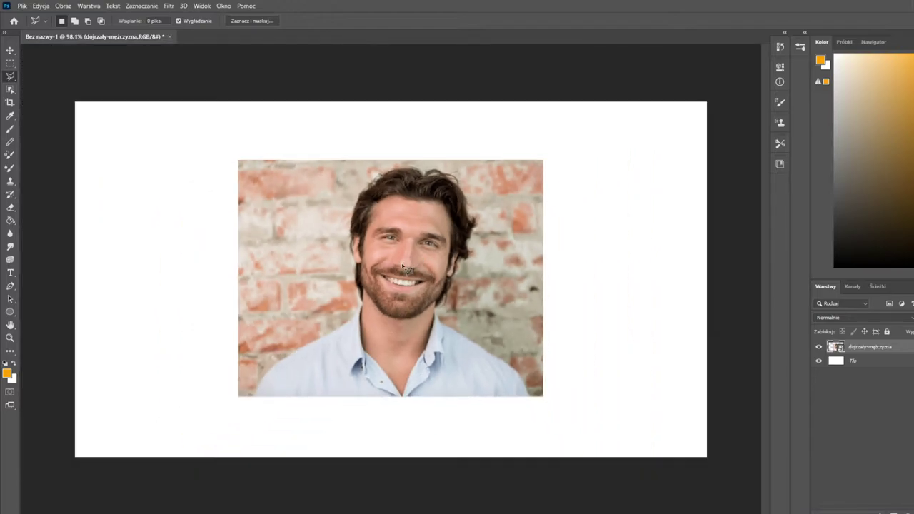
scroll(404, 267, up, 3)
scroll(407, 273, down, 4)
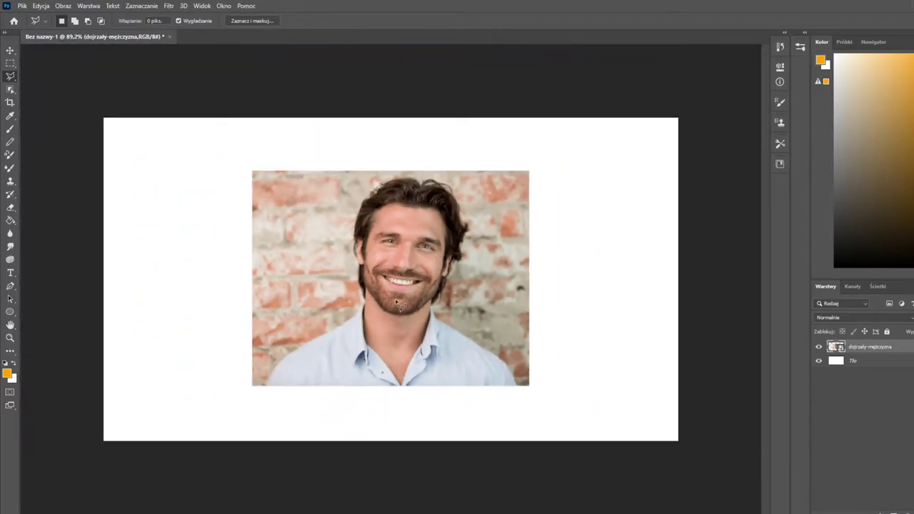
scroll(400, 304, up, 1)
scroll(400, 303, up, 1)
scroll(400, 303, down, 1)
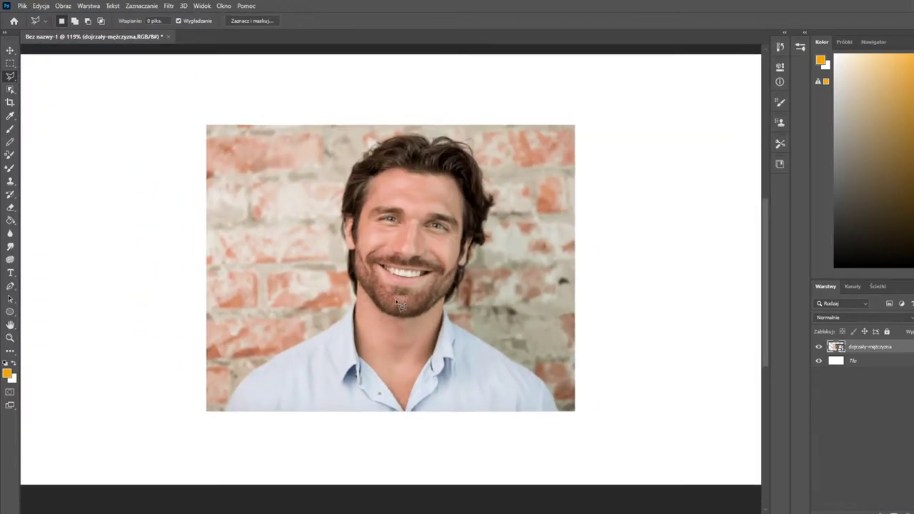
scroll(400, 303, up, 1)
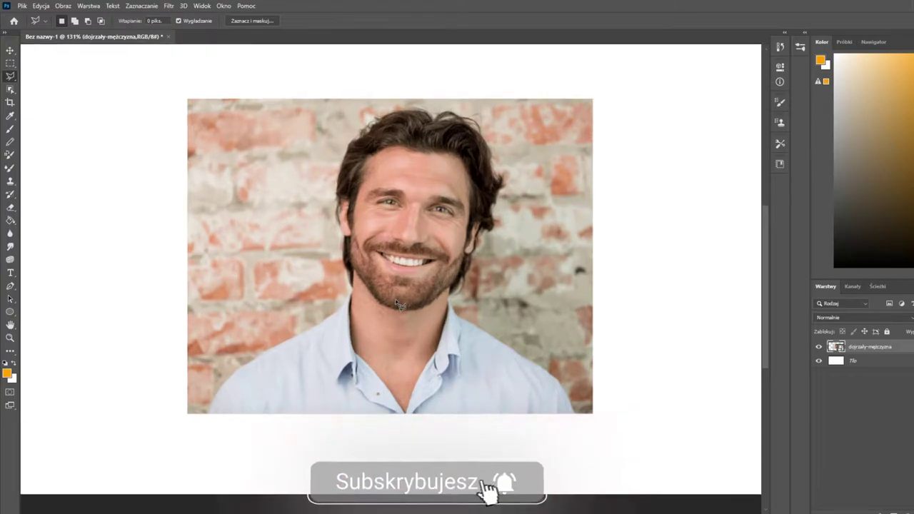
scroll(399, 304, down, 1)
scroll(400, 303, down, 1)
scroll(400, 304, up, 1)
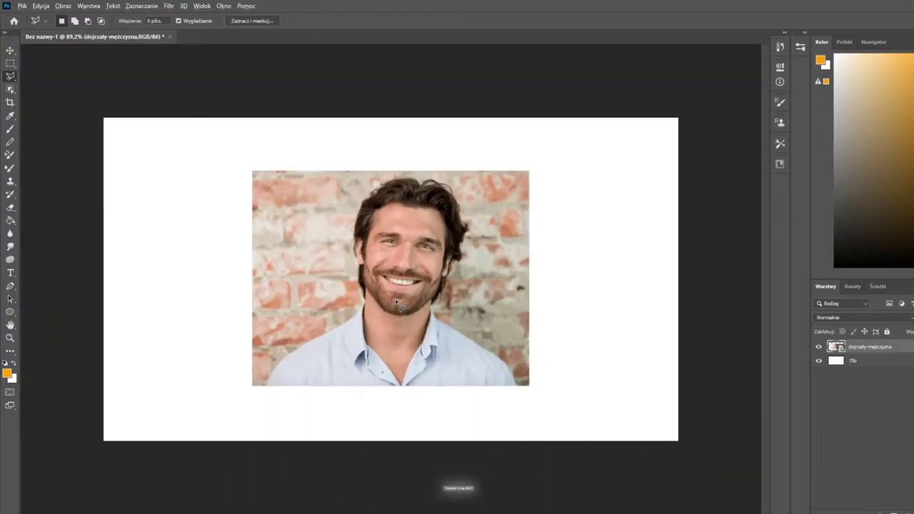
scroll(399, 304, down, 1)
scroll(400, 303, up, 1)
scroll(400, 304, down, 2)
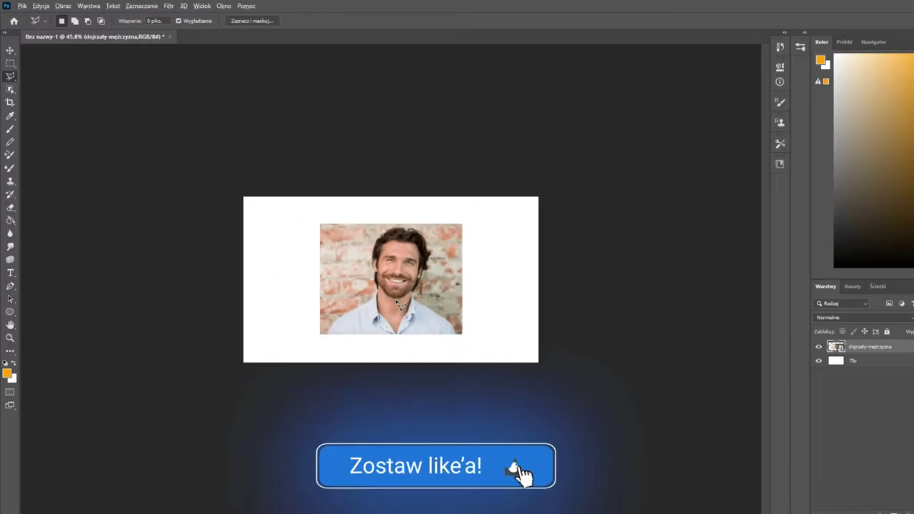
scroll(398, 303, up, 2)
scroll(398, 303, up, 2)
scroll(438, 191, down, 1)
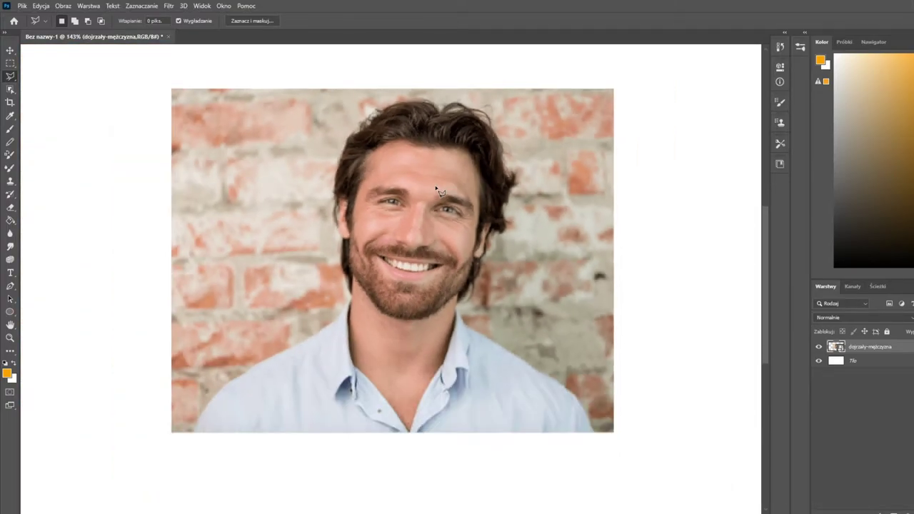
scroll(439, 191, down, 2)
scroll(439, 191, up, 2)
scroll(438, 192, down, 2)
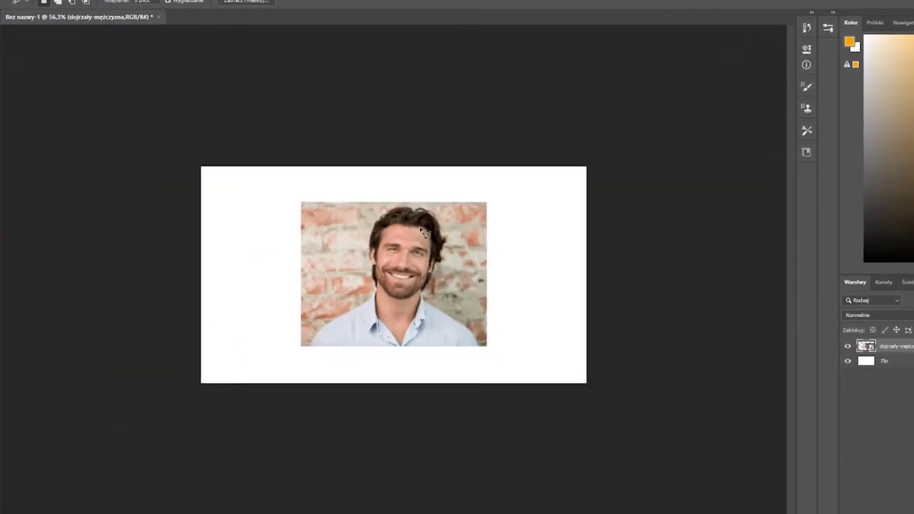
scroll(423, 232, up, 2)
scroll(422, 232, up, 1)
scroll(421, 243, up, 2)
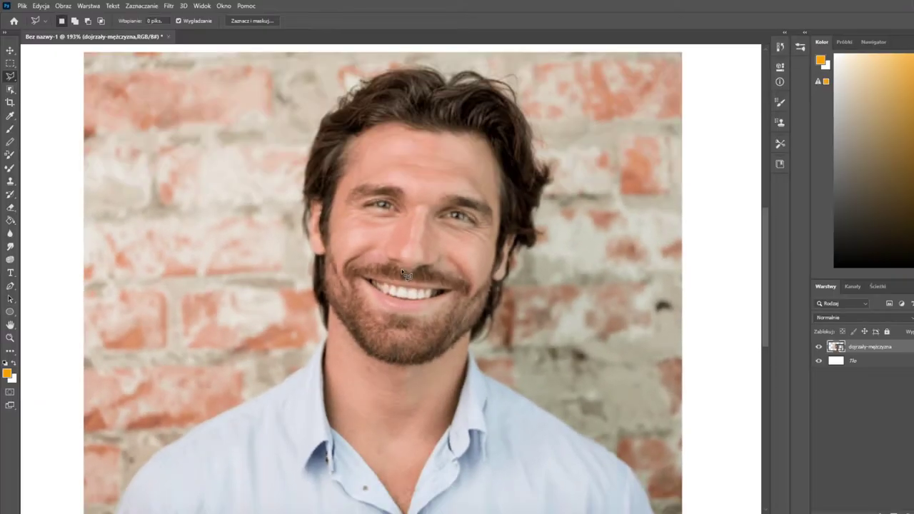
scroll(423, 262, down, 2)
scroll(422, 263, up, 1)
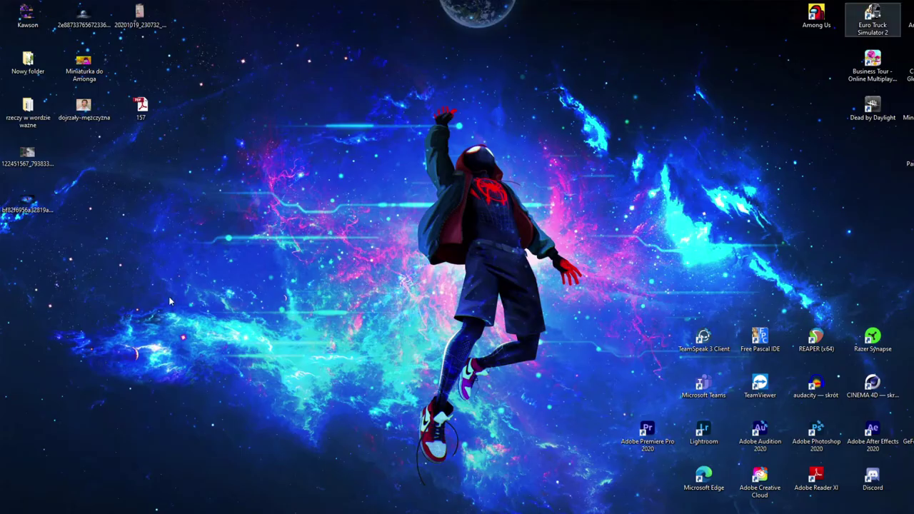
Nudge the portrait image file to a new spot on the desktop
drag(398, 330, 397, 332)
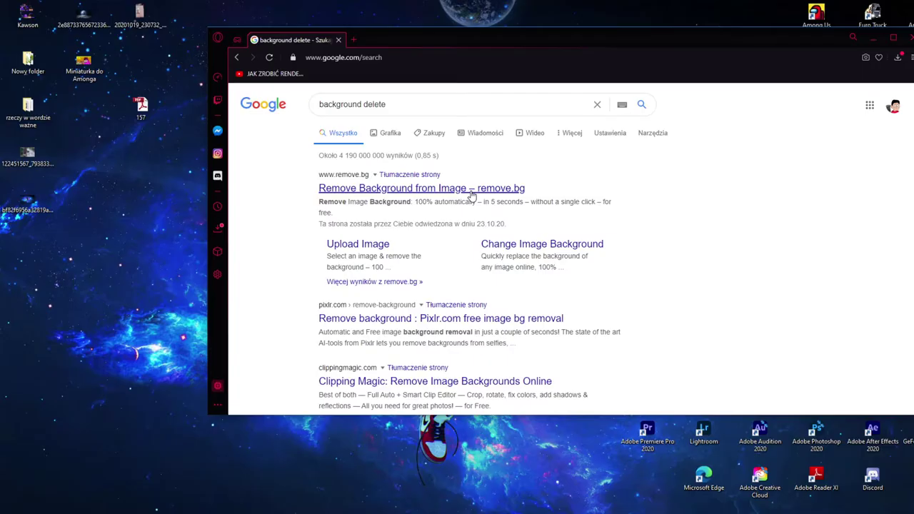
Open the remove.bg website and scroll through its page
click(471, 189)
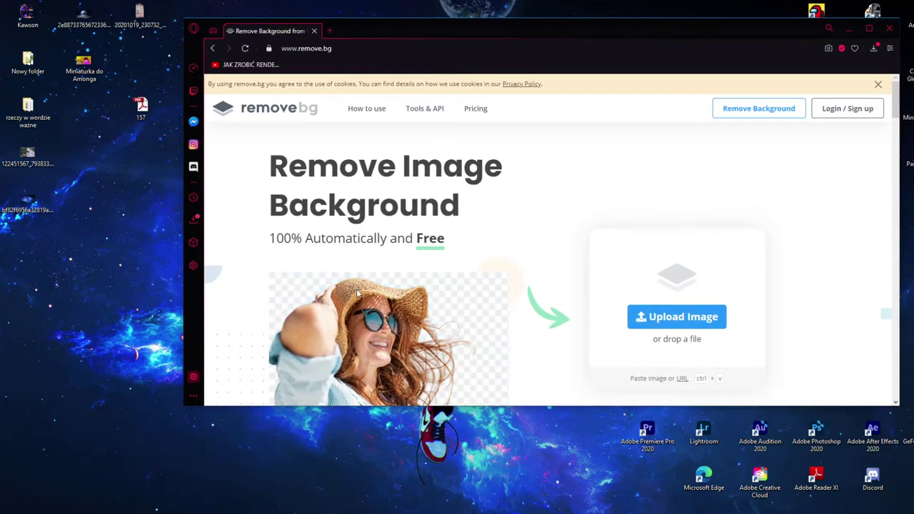
scroll(430, 299, down, 1)
scroll(430, 299, down, 1)
scroll(431, 299, down, 1)
scroll(431, 304, down, 2)
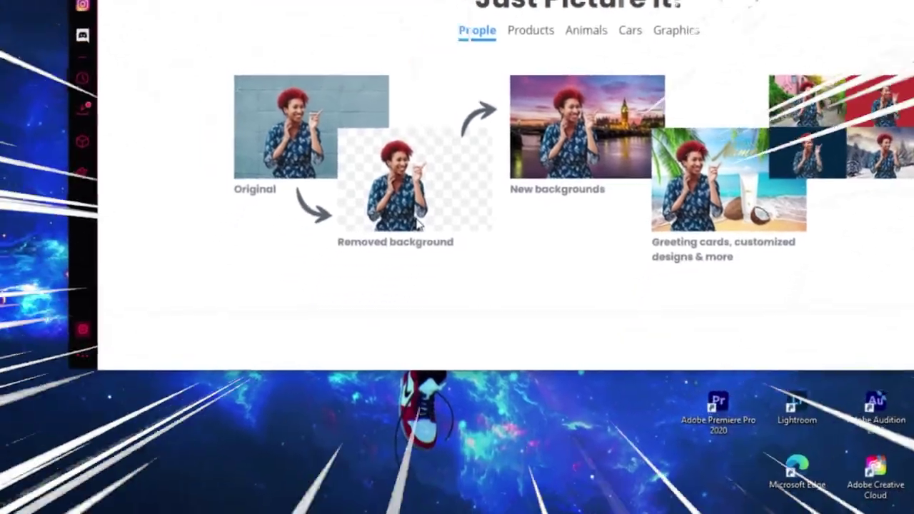
scroll(394, 347, up, 5)
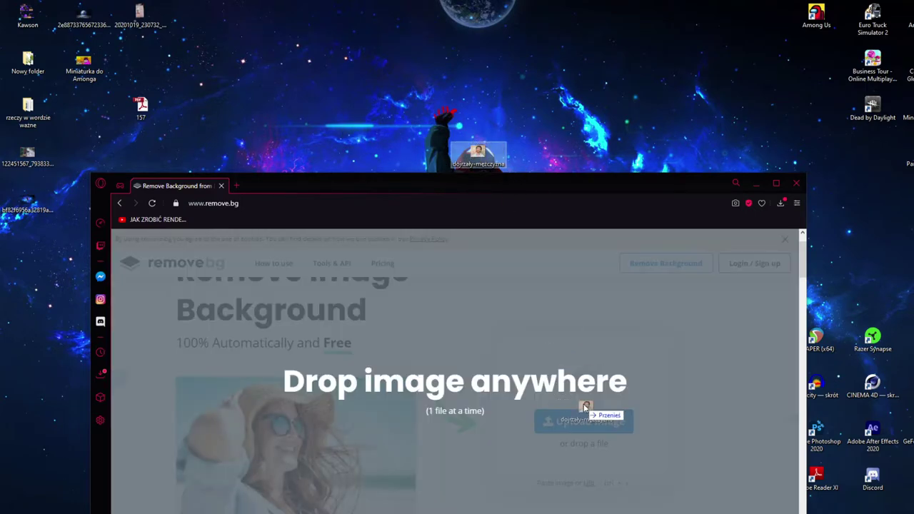
Upload the dojrzały-mężczyzna portrait to remove.bg and download the background-free preview
mouse_move(518, 176)
mouse_down()
mouse_move(581, 404)
mouse_move(566, 47)
mouse_up()
double_click(567, 47)
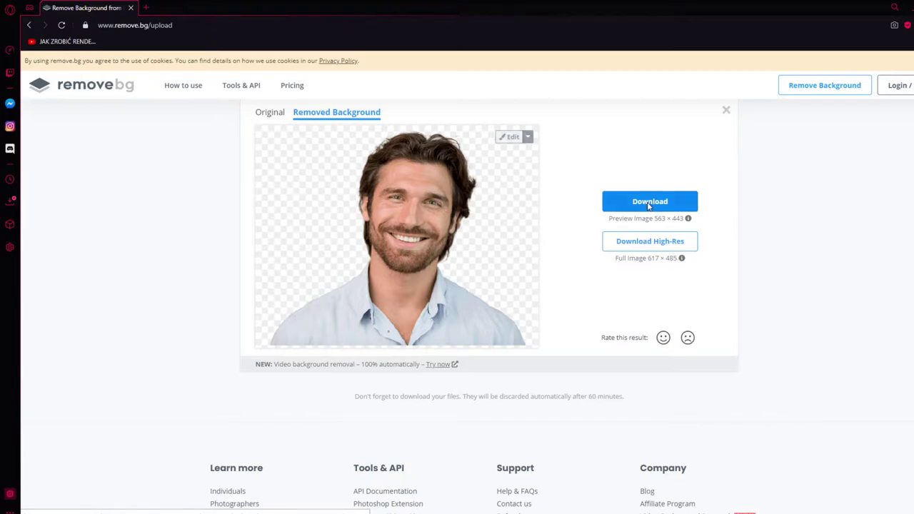
click(649, 203)
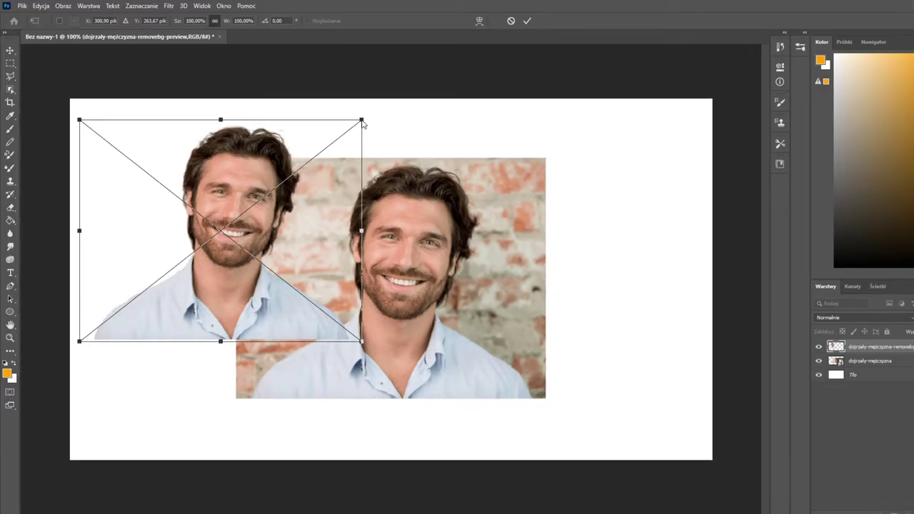
Move and scale the remove.bg cutout over the brick photo, then delete that attempt
drag(307, 225, 470, 287)
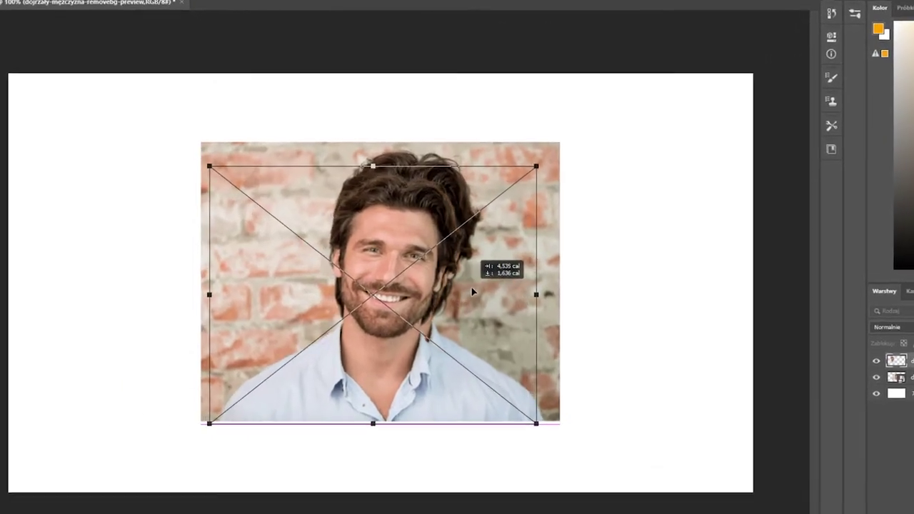
drag(536, 167, 779, 3)
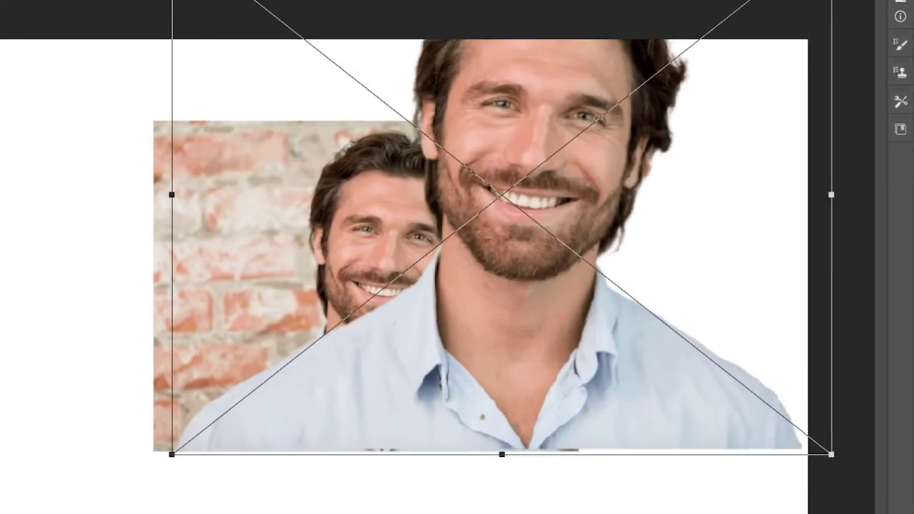
drag(694, 145, 571, 265)
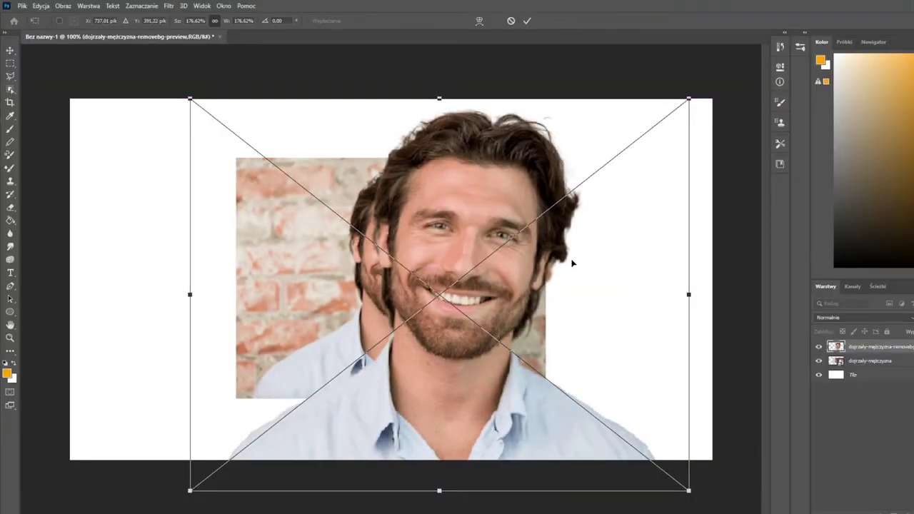
key(Return)
key(l)
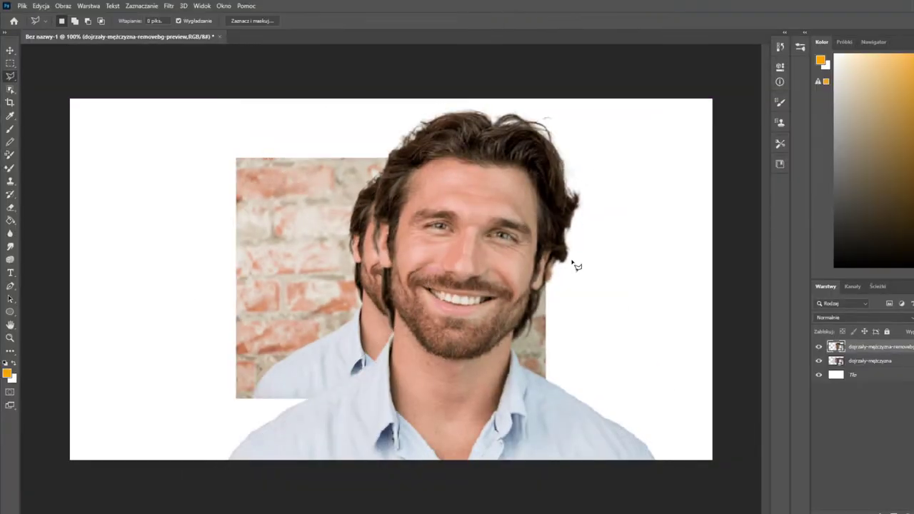
key(Delete)
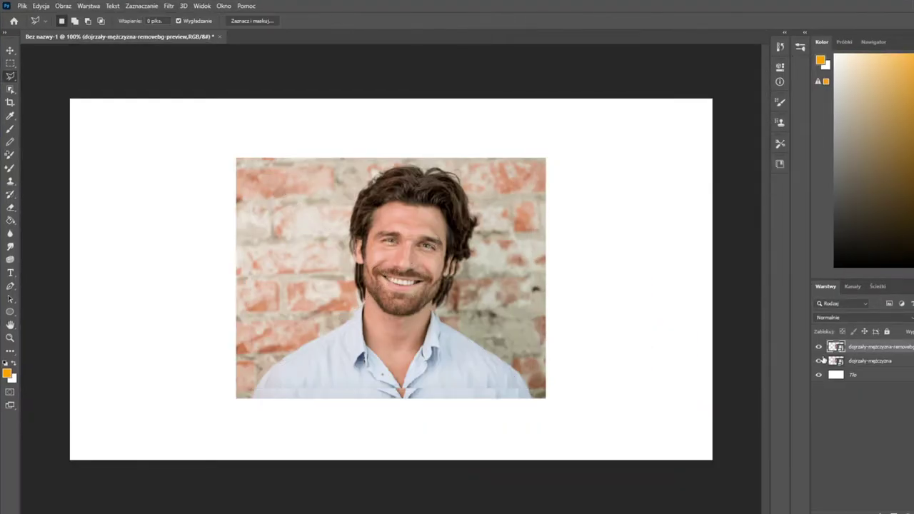
Scale the remove.bg cutout to match the original and hide the brick-background layer
key(ctrl+t)
drag(532, 168, 612, 107)
drag(561, 149, 552, 152)
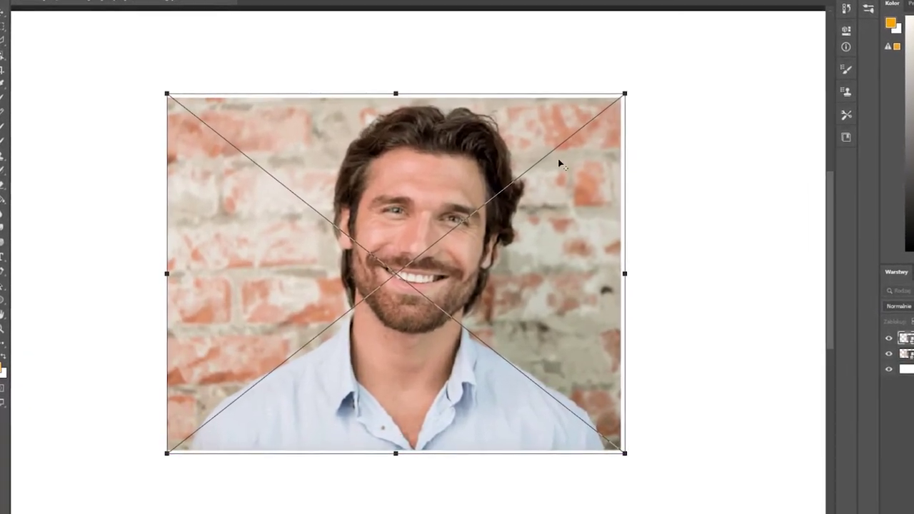
mouse_move(606, 110)
mouse_down()
mouse_move(619, 98)
mouse_move(576, 126)
mouse_up()
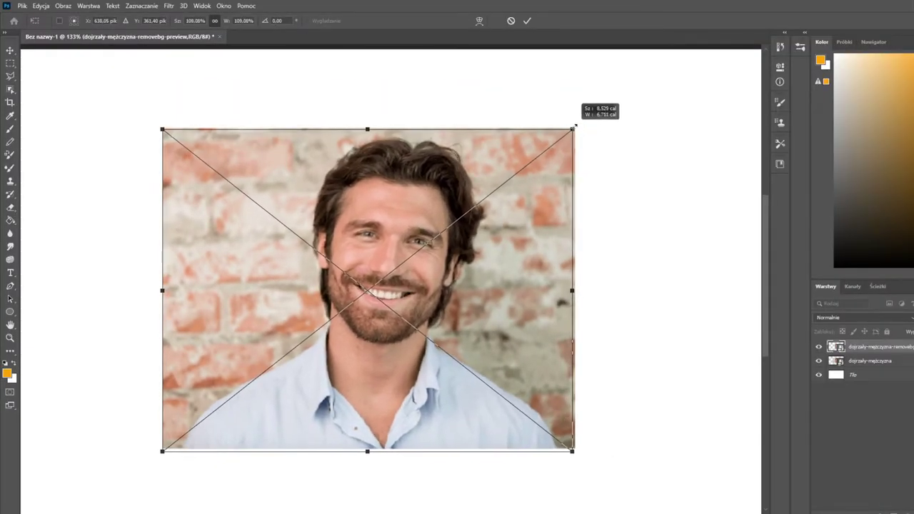
key(Return)
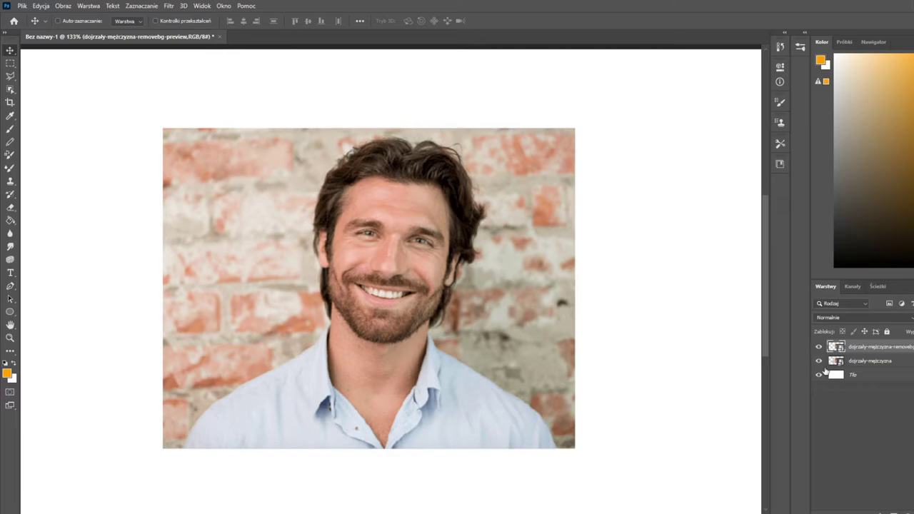
click(819, 361)
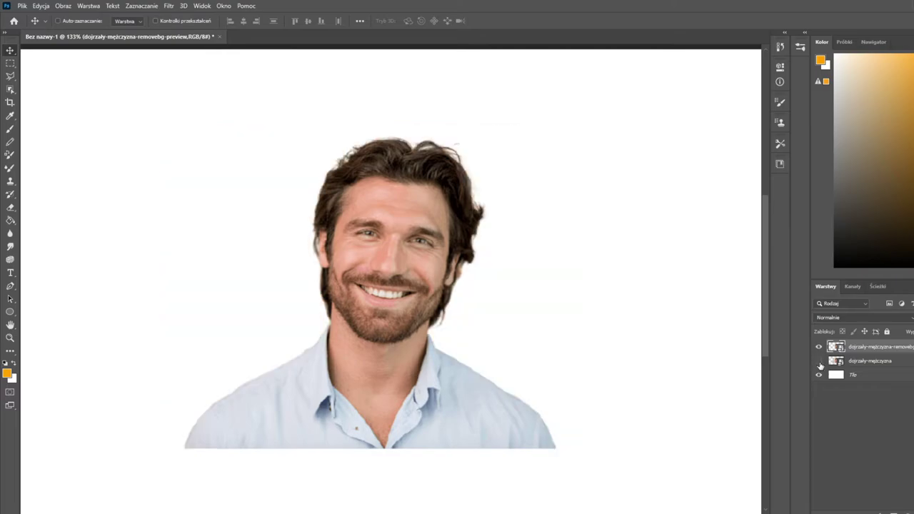
Object-select the man's figure, then show and activate the original brick-background layer
click(10, 89)
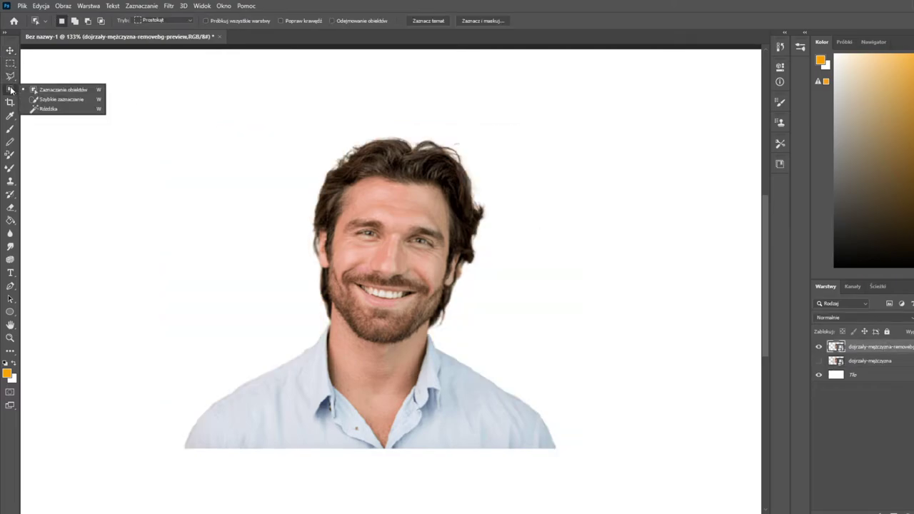
click(58, 91)
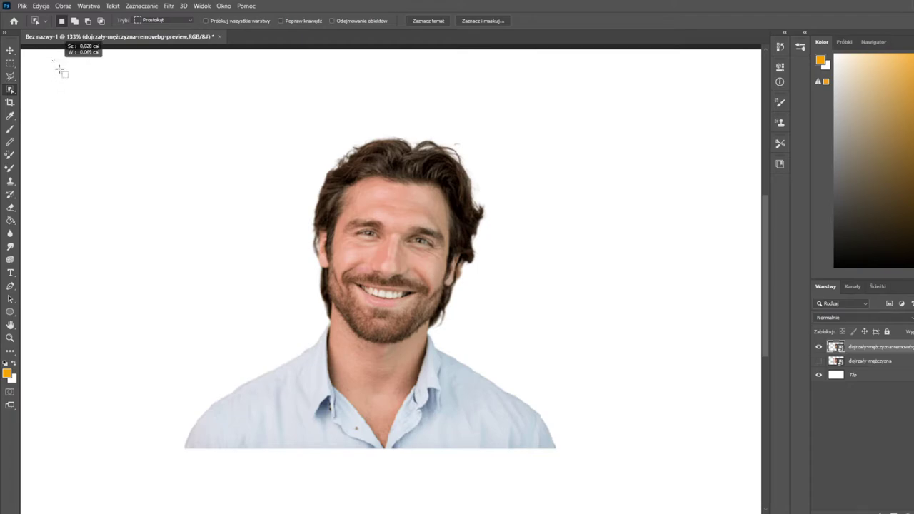
drag(560, 474, 655, 512)
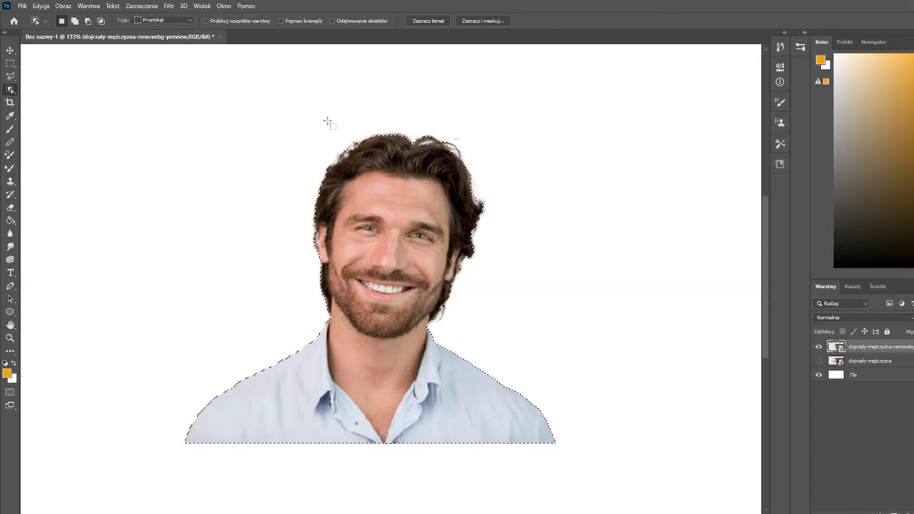
click(818, 361)
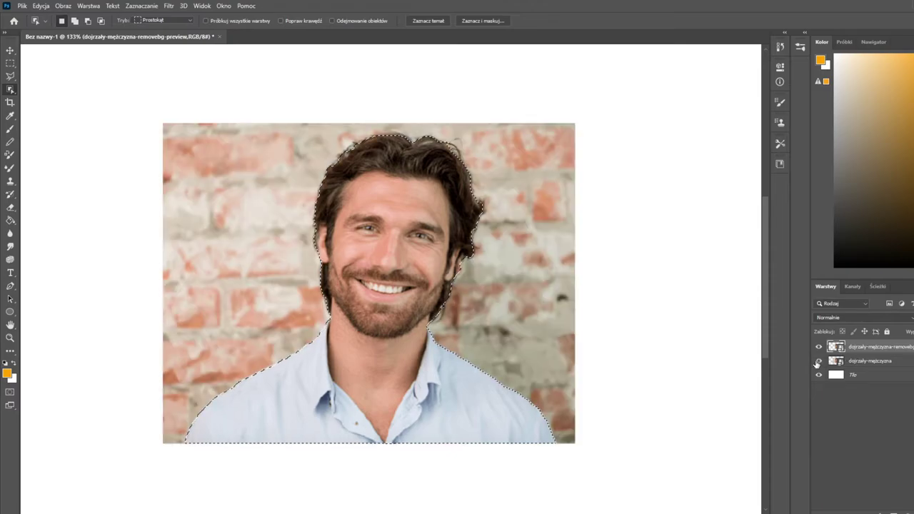
click(899, 364)
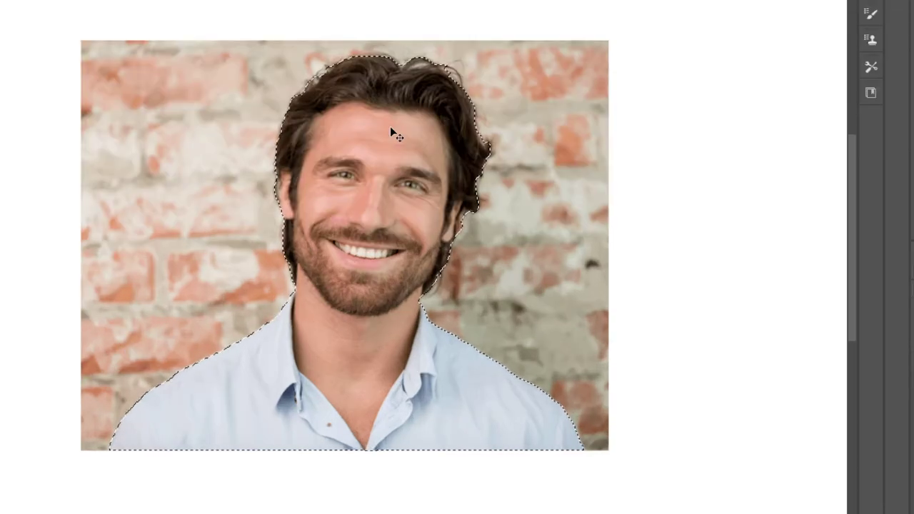
Copy the selected man to a new layer, hide the original, and zoom in with Lasso
key(ctrl+j)
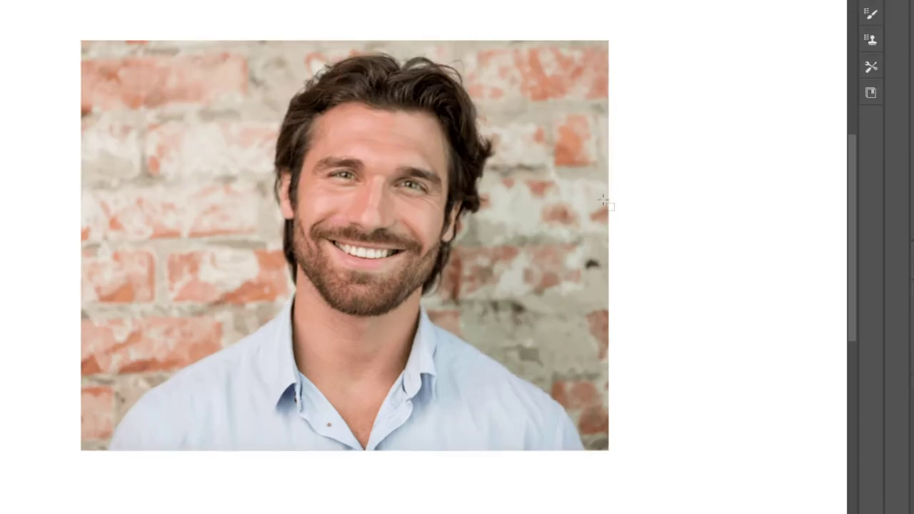
click(819, 374)
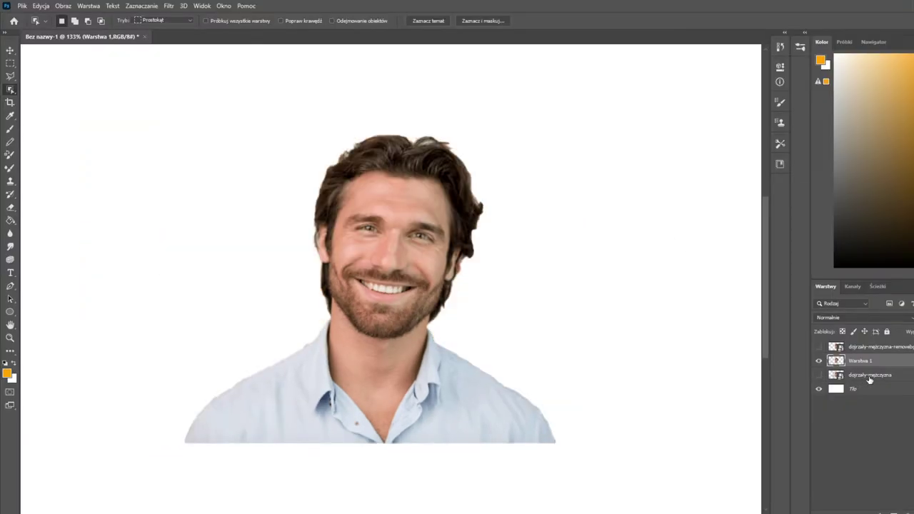
click(870, 377)
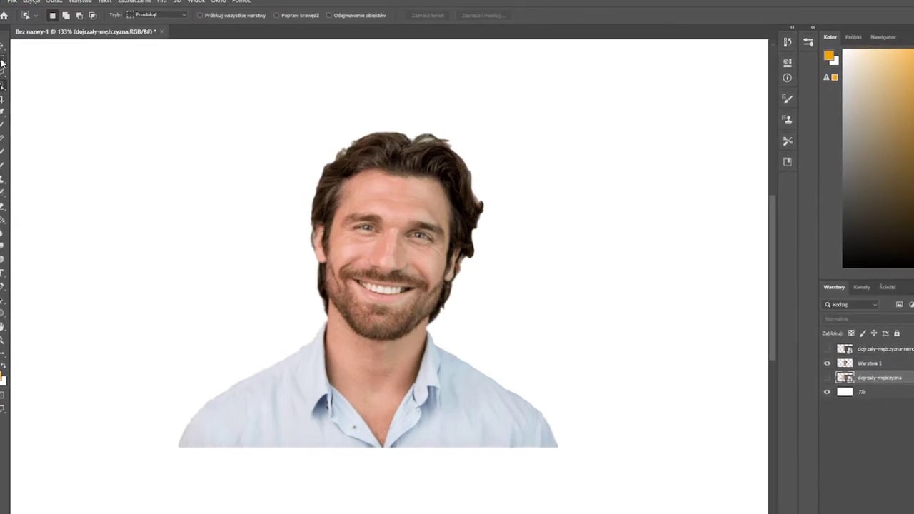
click(2, 63)
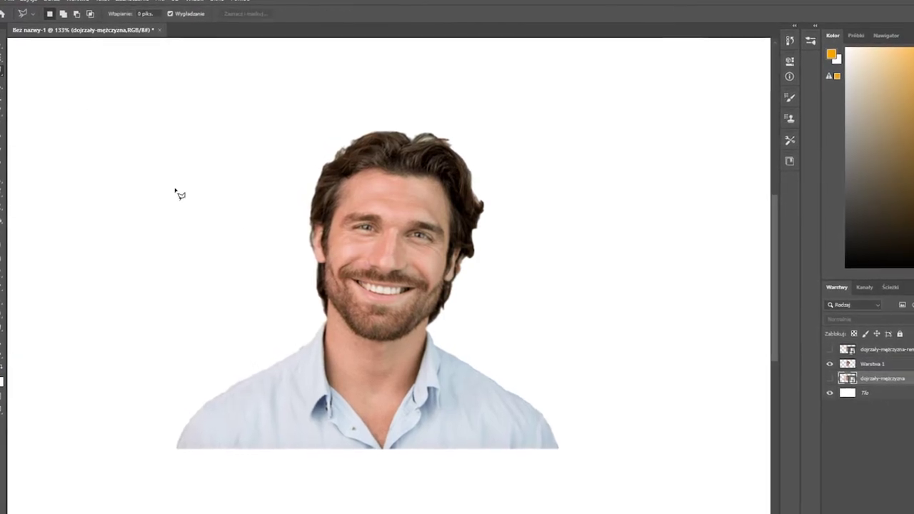
scroll(281, 230, up, 3)
scroll(374, 267, up, 3)
scroll(368, 265, up, 4)
scroll(336, 263, up, 2)
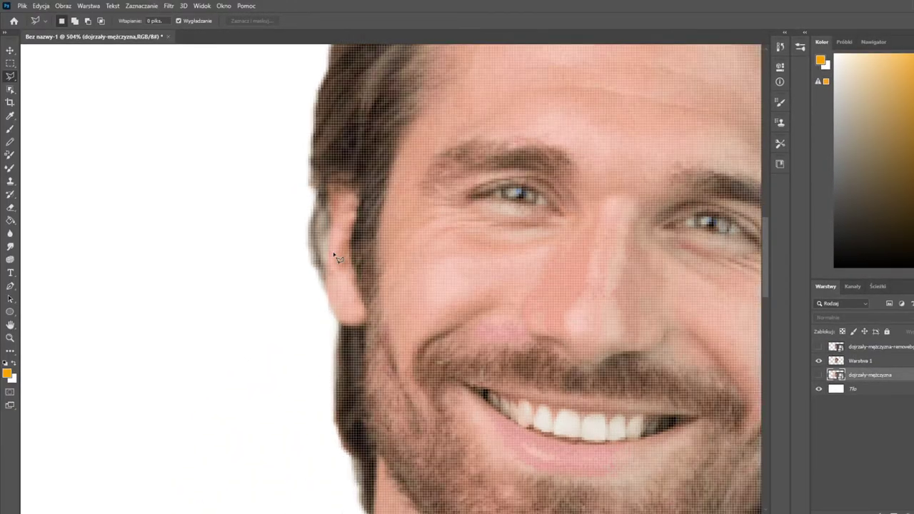
scroll(328, 266, up, 2)
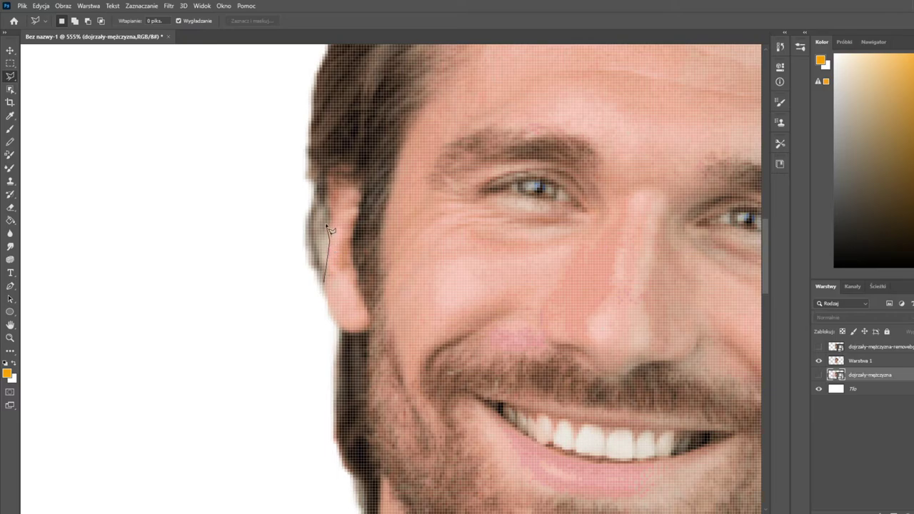
Activate the manual cutout layer and zoom around to inspect its ear and hair edges
click(875, 365)
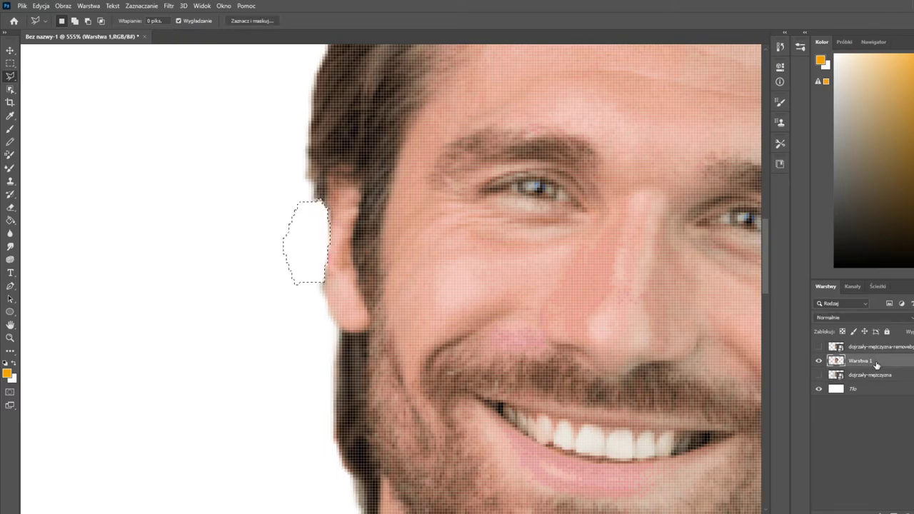
scroll(452, 223, down, 10)
scroll(393, 216, up, 6)
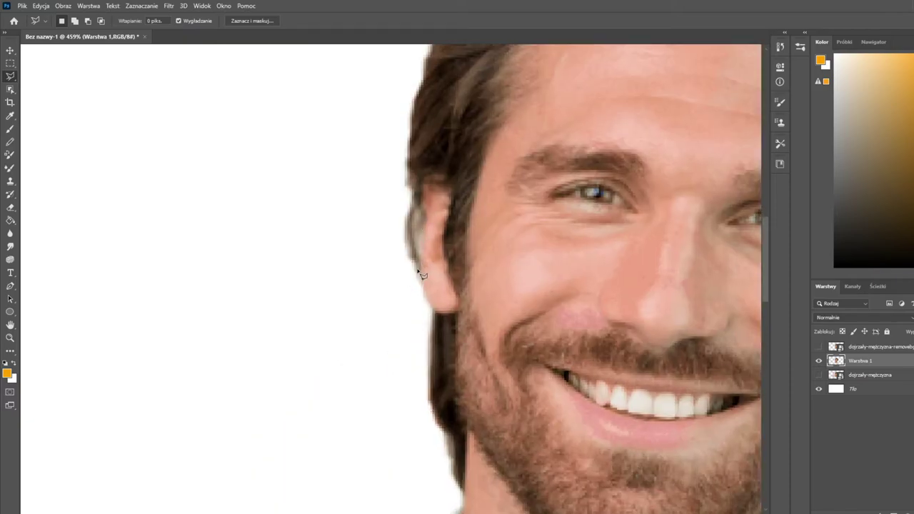
scroll(422, 258, down, 6)
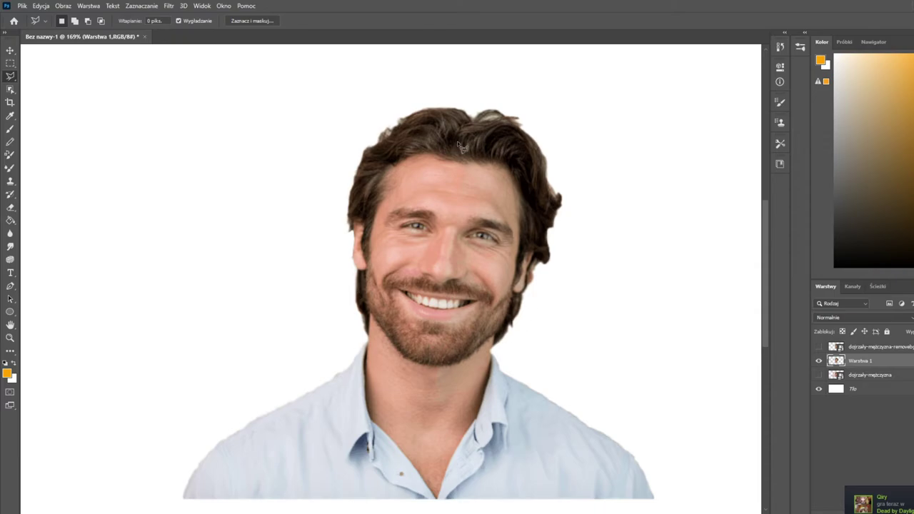
scroll(461, 146, up, 2)
scroll(485, 140, up, 1)
scroll(505, 138, up, 3)
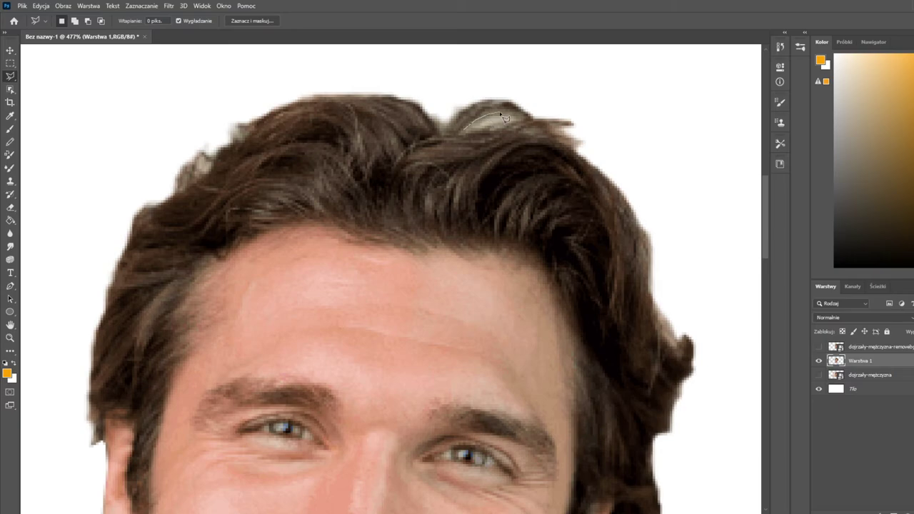
scroll(503, 116, down, 3)
scroll(459, 327, up, 3)
scroll(469, 333, down, 3)
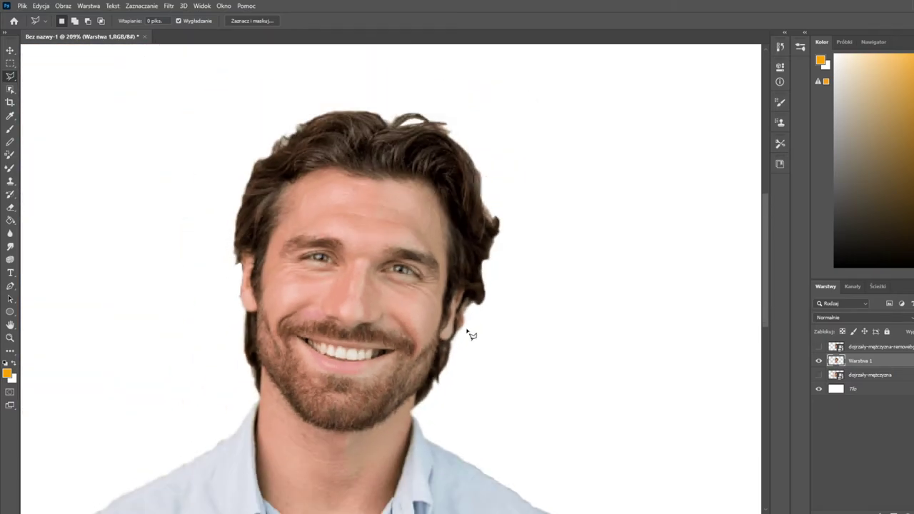
scroll(469, 333, down, 2)
scroll(469, 333, up, 1)
scroll(469, 333, up, 3)
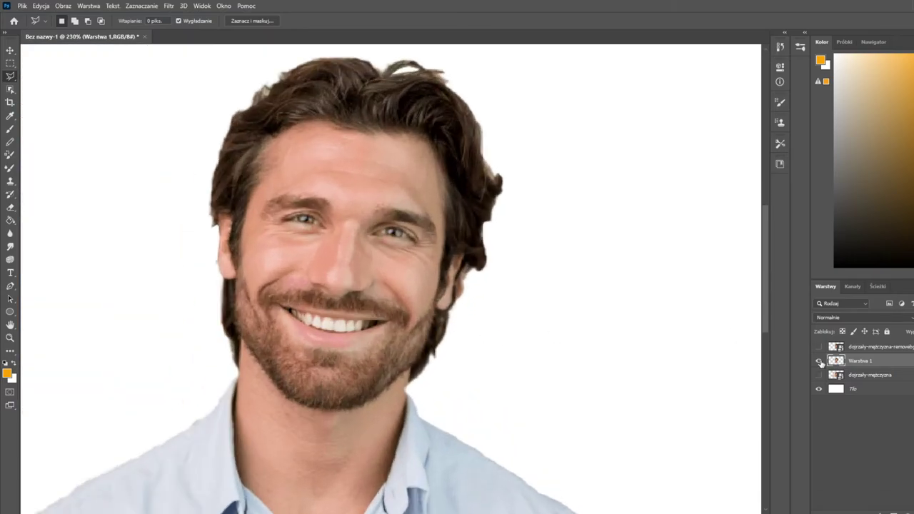
Fit the canvas in view and resize the manual cutout, enlarging then slightly shrinking it
key(ctrl+0)
key(ctrl+t)
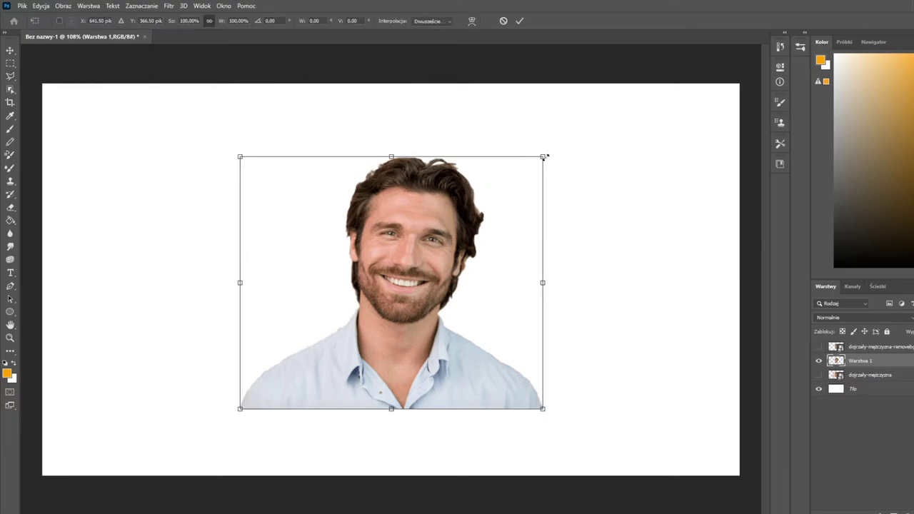
drag(544, 157, 725, 69)
key(Return)
key(l)
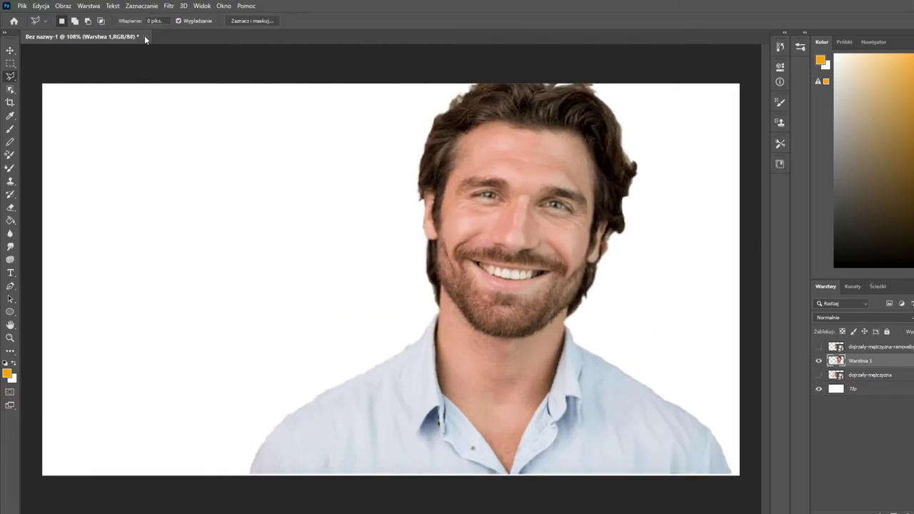
key(ctrl+t)
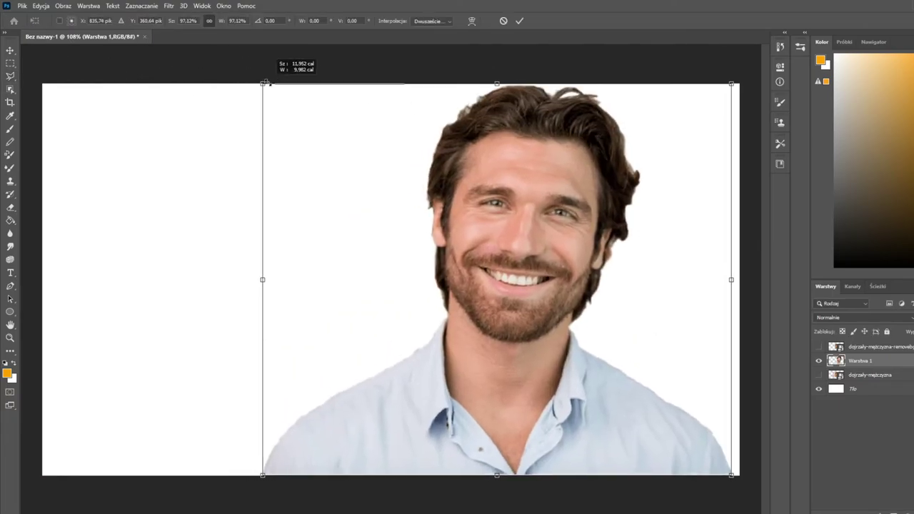
drag(250, 73, 267, 84)
key(Return)
Show the remove.bg cutout and enlarge the manual cutout, shifting it up-left
click(880, 358)
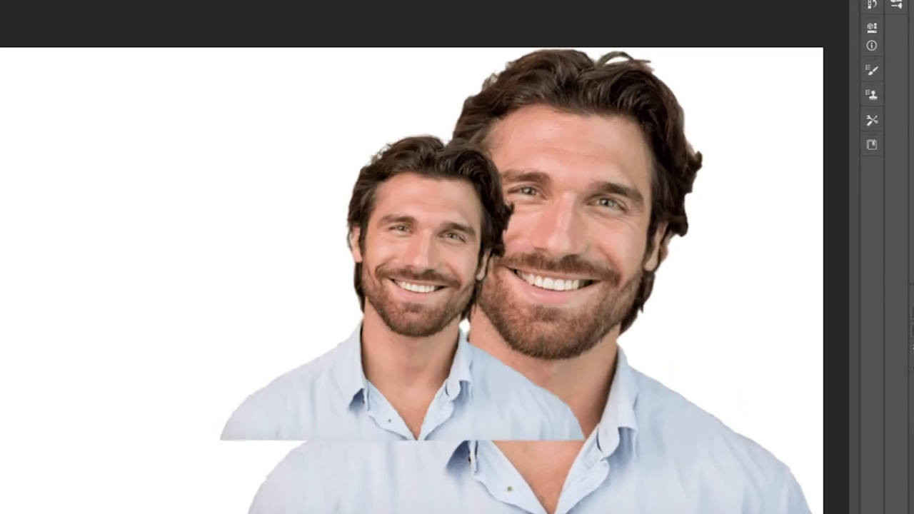
key(ctrl+t)
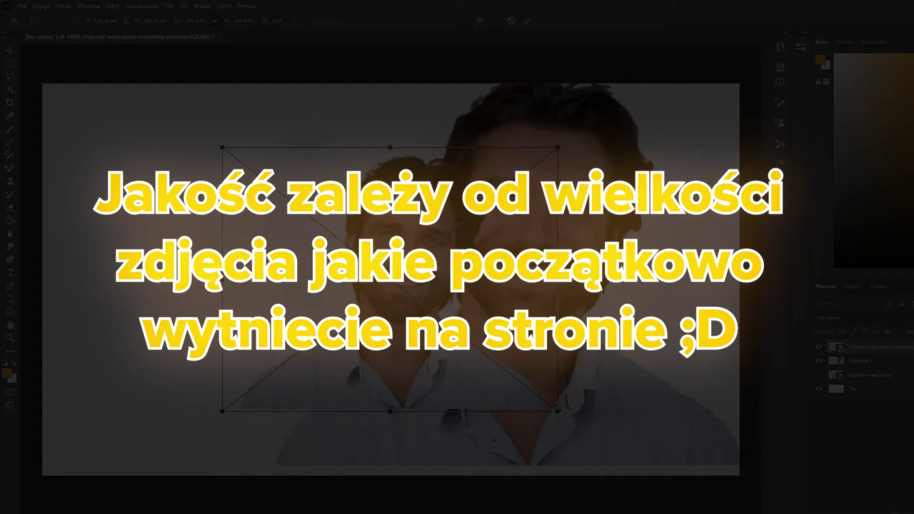
drag(556, 407, 427, 413)
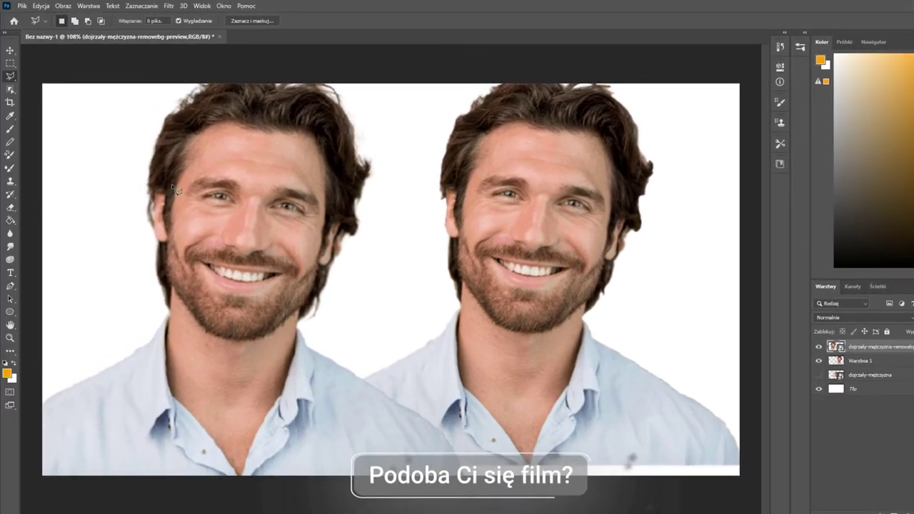
Position the left and right cutouts side by side on the white canvas
key(v)
drag(243, 242, 256, 231)
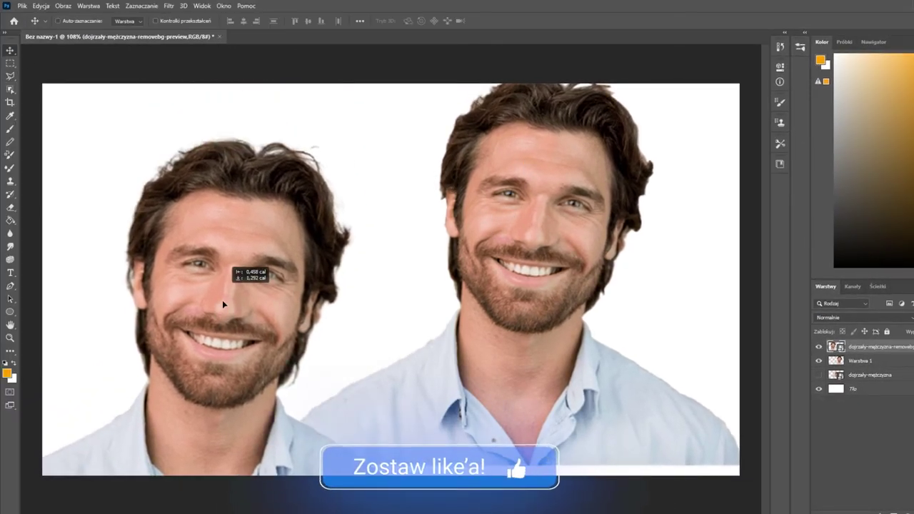
mouse_move(472, 248)
mouse_down()
mouse_move(491, 319)
mouse_move(410, 231)
mouse_move(408, 216)
mouse_up()
drag(252, 357, 274, 368)
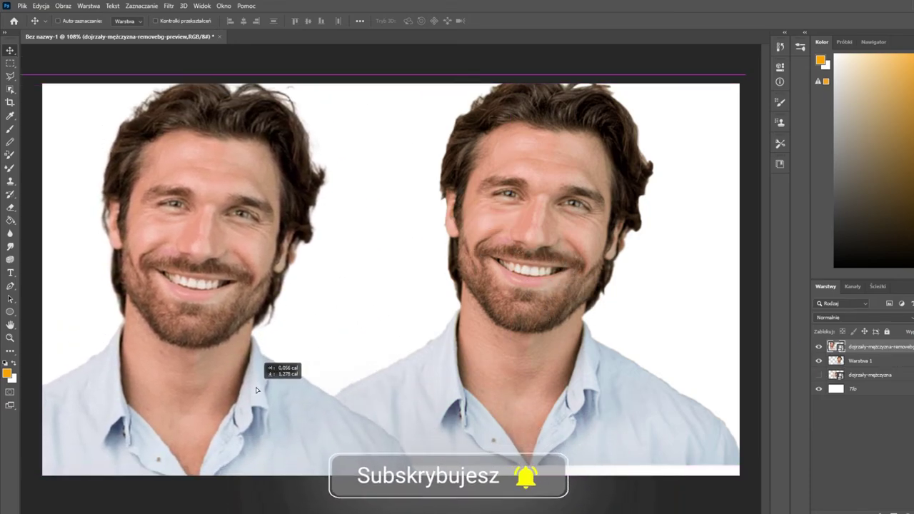
click(860, 361)
key(ctrl+t)
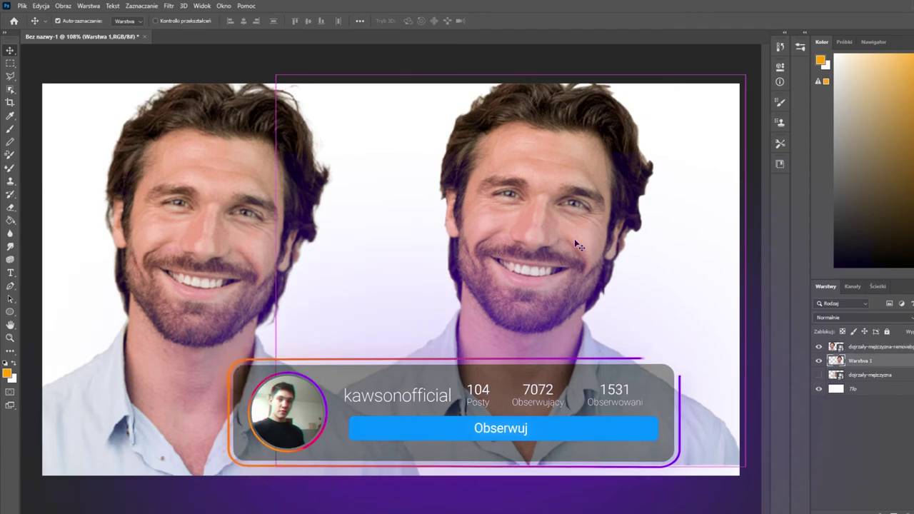
mouse_move(566, 244)
mouse_down()
mouse_move(579, 268)
mouse_move(580, 243)
mouse_move(361, 265)
mouse_move(659, 270)
mouse_move(577, 230)
mouse_move(576, 271)
mouse_move(576, 263)
mouse_move(363, 246)
mouse_move(575, 251)
mouse_move(515, 354)
mouse_move(525, 359)
mouse_move(522, 240)
mouse_move(602, 224)
mouse_up()
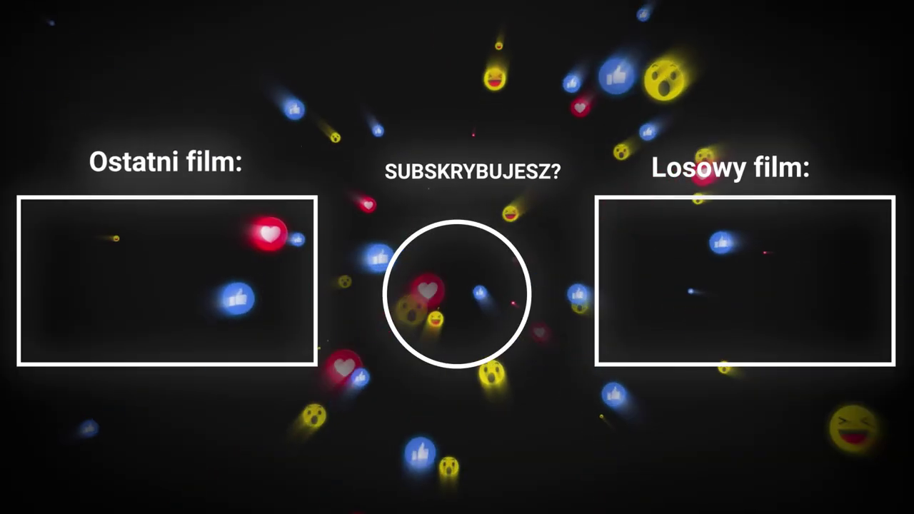